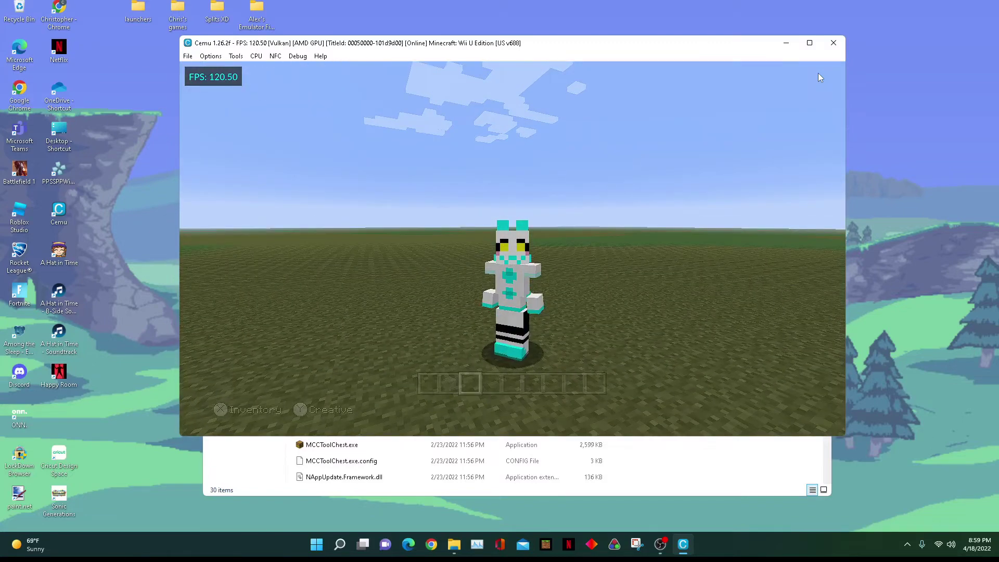
# Open the graphicPacks folder inside the nested cemu_1.25.1 folder in File Explorer.
pyautogui.click(697, 461)
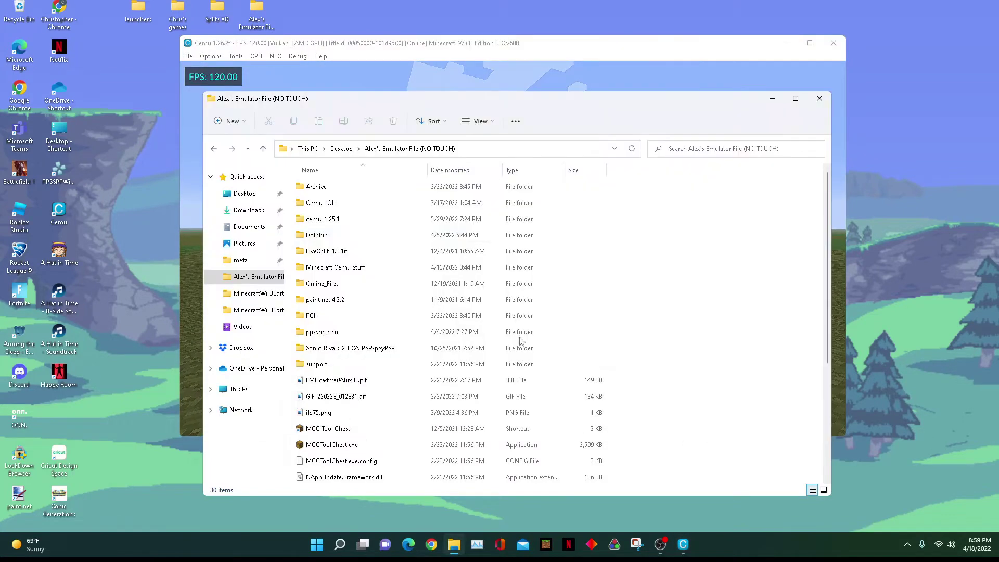
pyautogui.doubleClick(361, 217)
pyautogui.doubleClick(333, 187)
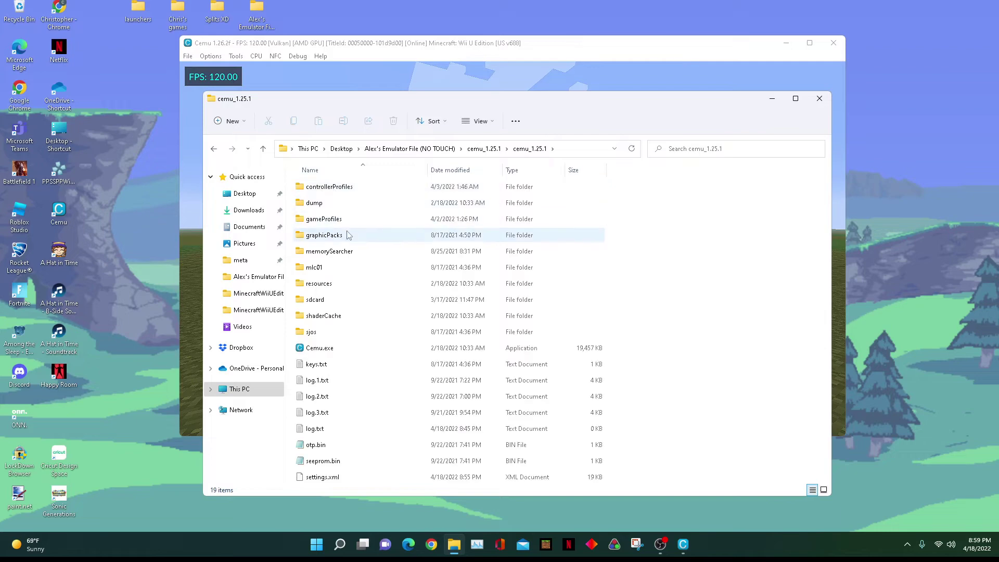
pyautogui.doubleClick(347, 235)
# Switch to Cemu and check which graphic packs are available for Minecraft: Wii U Edition.
pyautogui.click(208, 56)
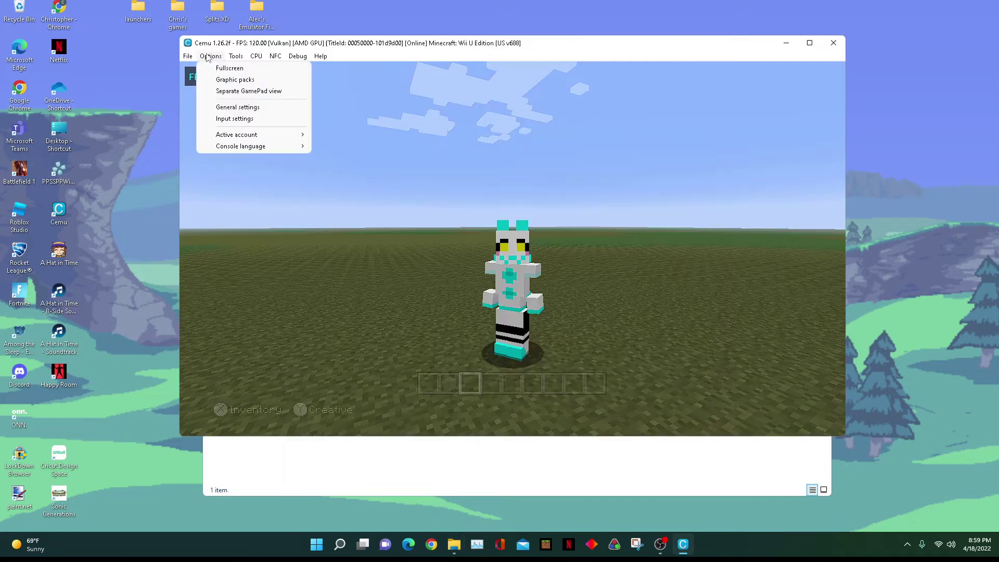
pyautogui.click(262, 79)
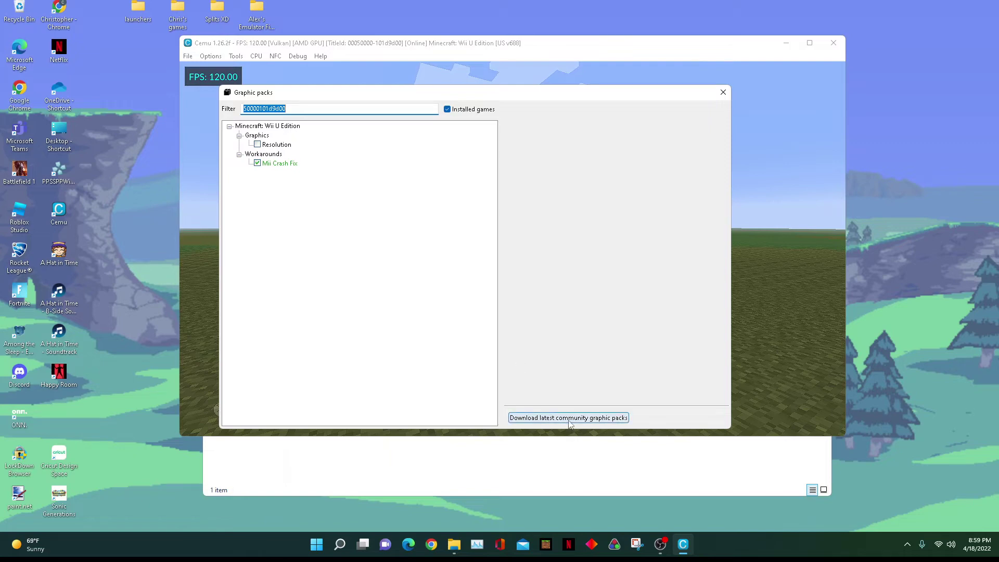
pyautogui.click(723, 92)
# Return to File Explorer, open downloadedGraphicPacks and select the MinecraftWiiUEdition_CrashFix and MinecraftWiiUEdition_Resolution folders.
pyautogui.click(585, 456)
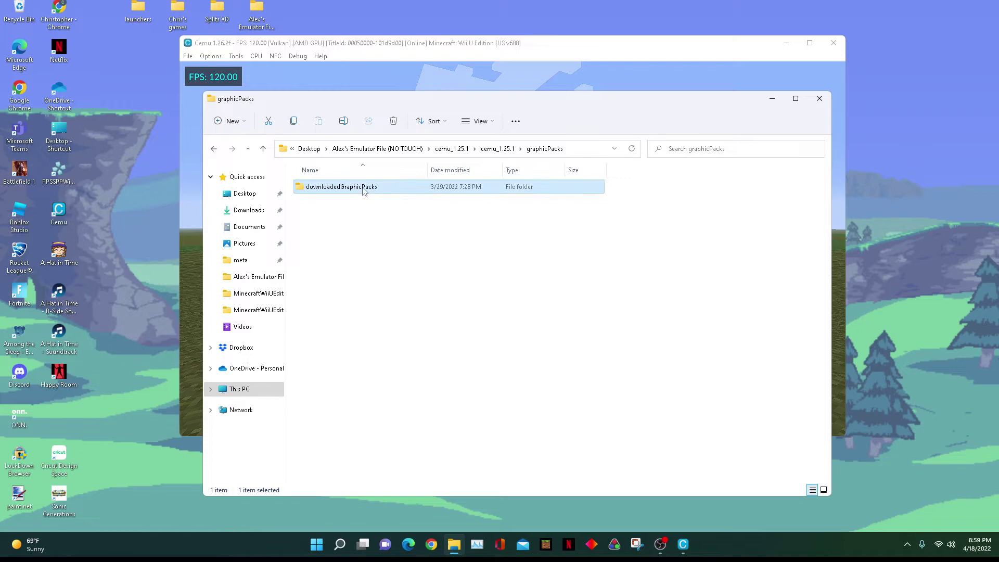
pyautogui.doubleClick(335, 190)
pyautogui.scroll(-18, 353, 260)
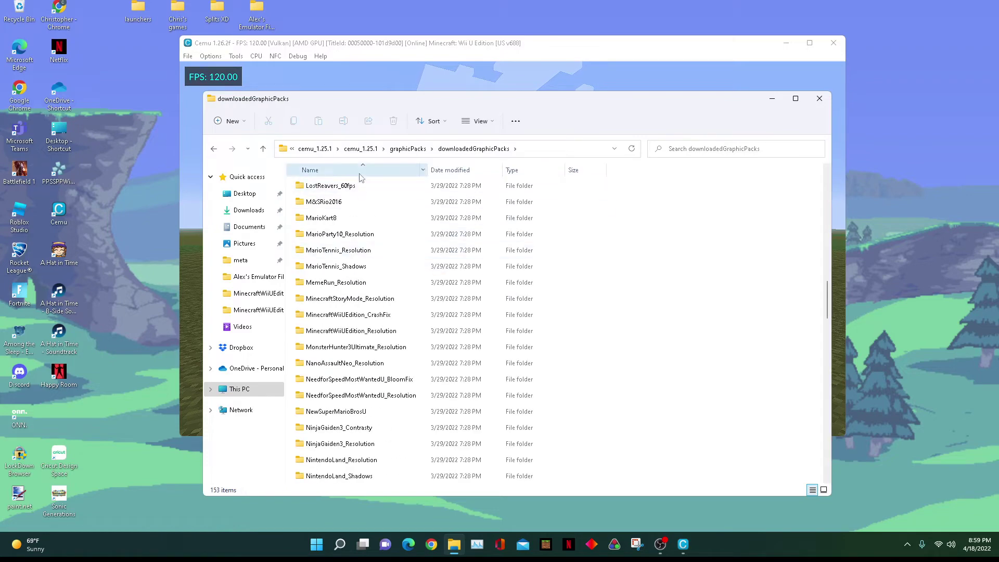
pyautogui.moveTo(390, 331); pyautogui.dragTo(392, 315)
pyautogui.moveTo(646, 334); pyautogui.dragTo(561, 314)
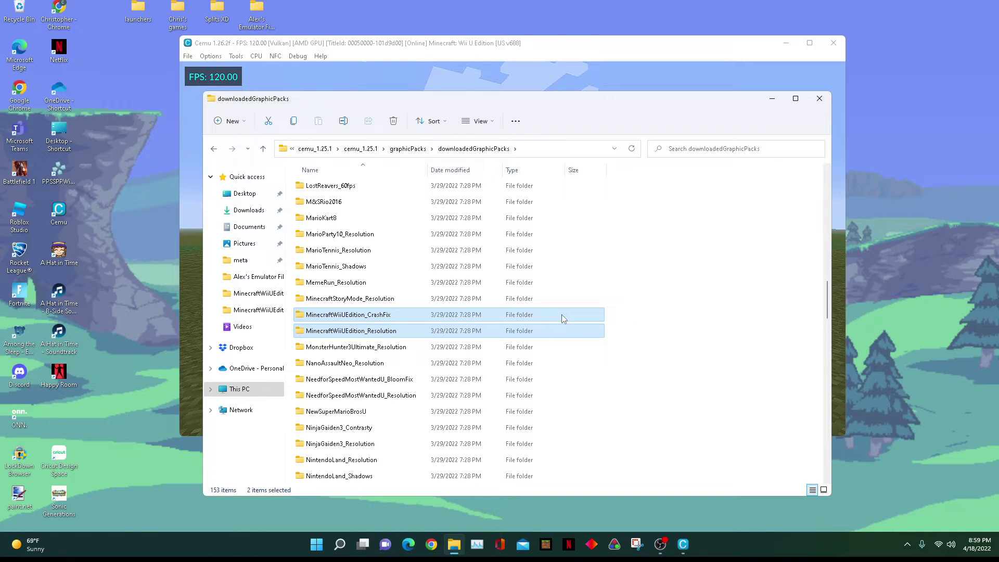
# Look inside the MinecraftWiiUEdition_Resolution folder and return to the downloadedGraphicPacks list.
pyautogui.doubleClick(455, 337)
pyautogui.moveTo(405, 285); pyautogui.dragTo(348, 189)
pyautogui.click(352, 207)
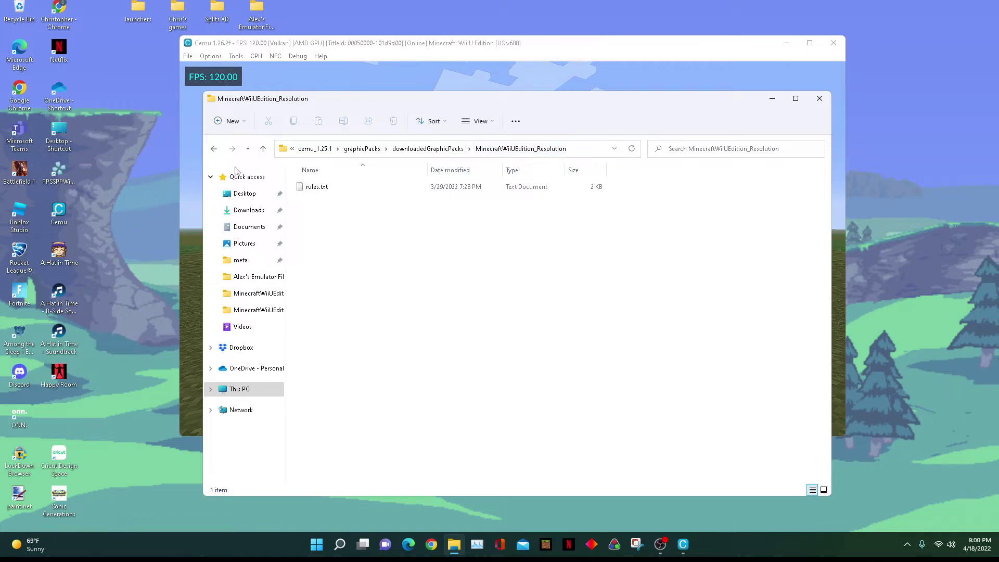
pyautogui.click(214, 148)
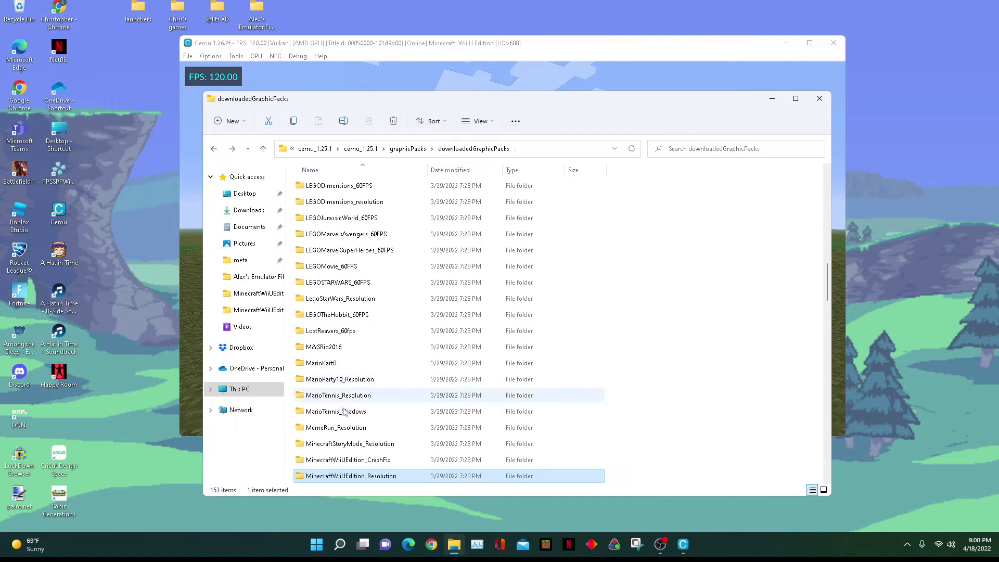
# Open rules.txt from the MinecraftWiiUEdition_CrashFix folder and highlight the [Control] section with its vsyncFrequency line.
pyautogui.doubleClick(387, 461)
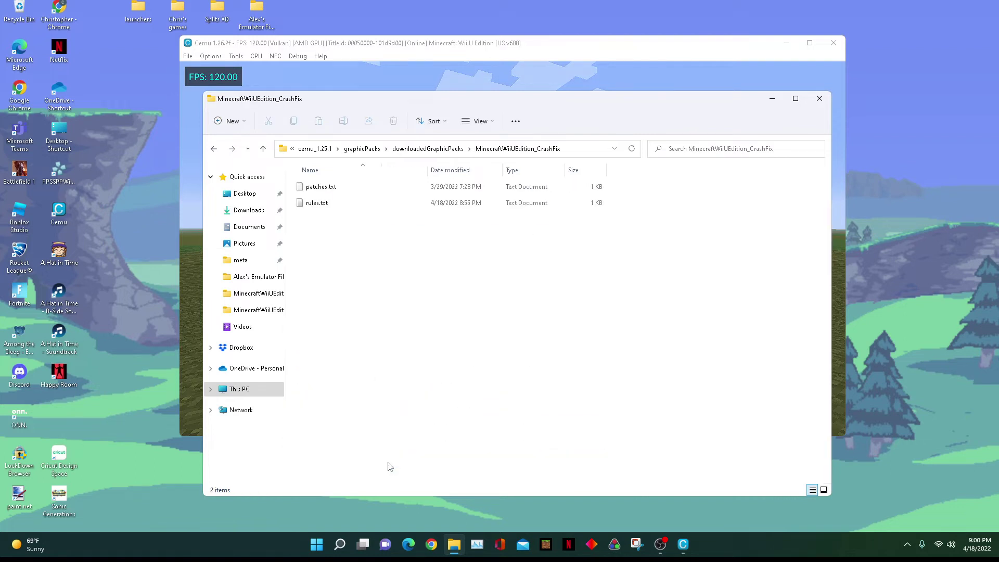
pyautogui.doubleClick(327, 206)
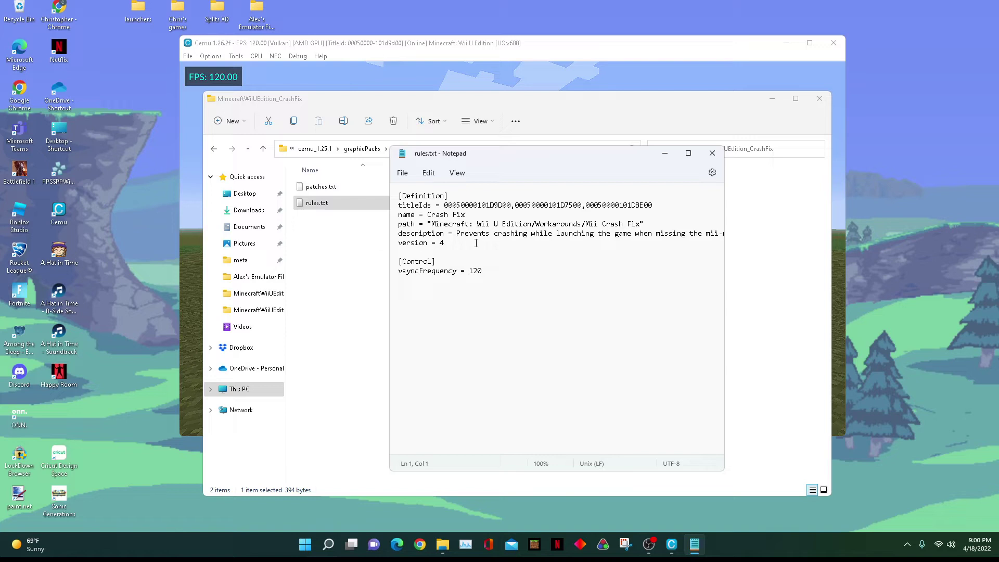
pyautogui.moveTo(495, 270); pyautogui.dragTo(395, 264)
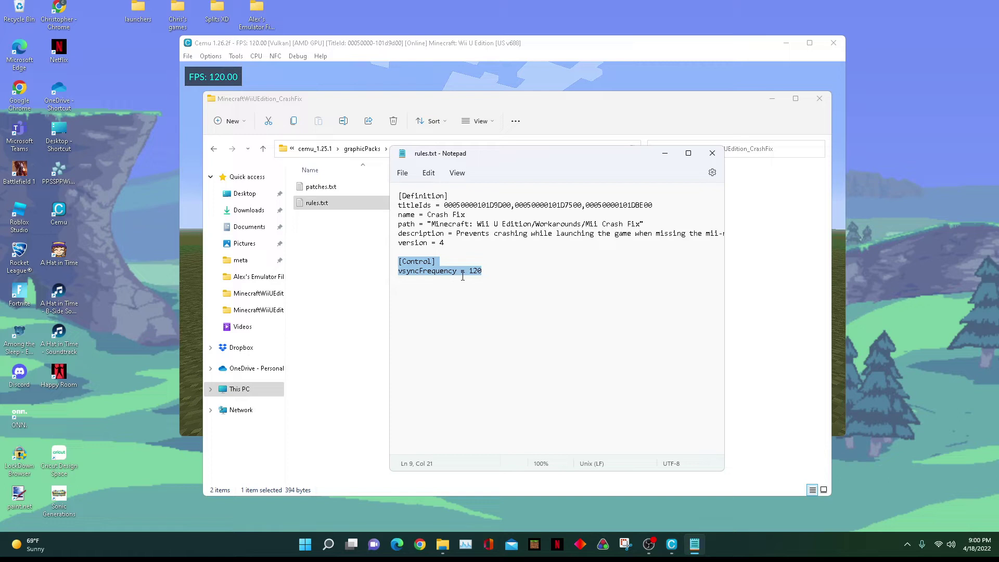
# Try several example vsyncFrequency values in rules.txt, such as 144 and 34, clearing each one.
pyautogui.moveTo(468, 272); pyautogui.dragTo(483, 274)
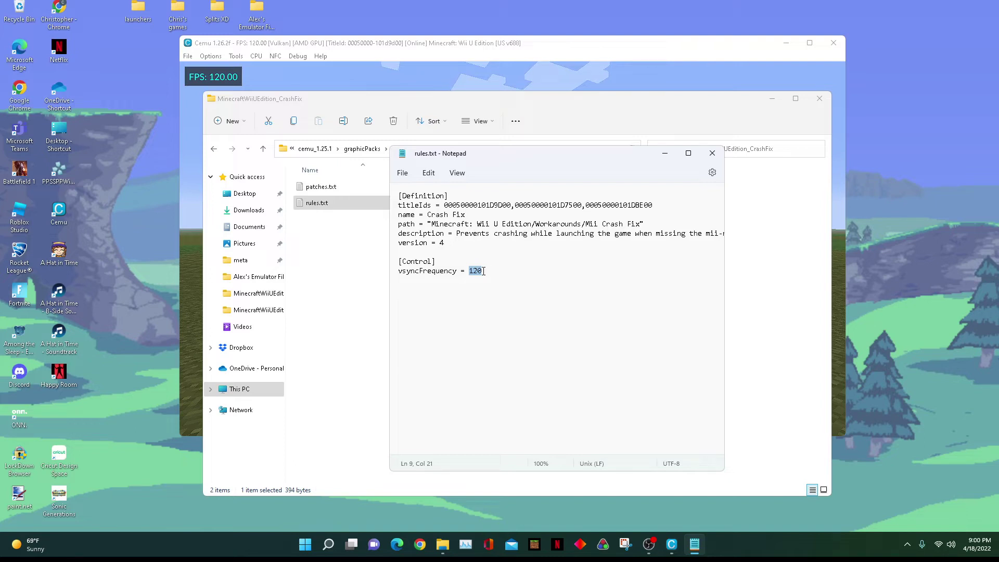
pyautogui.write('144')
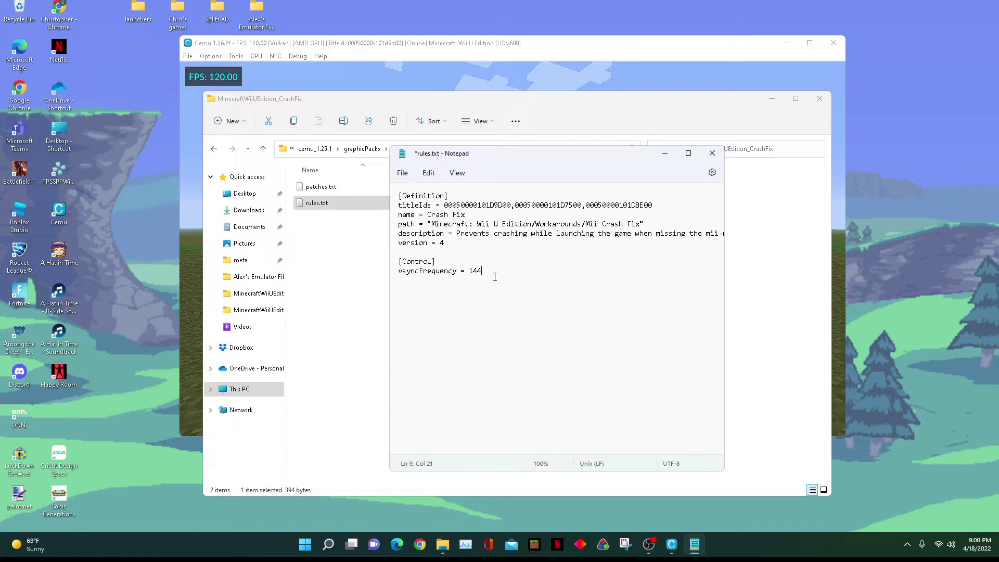
pyautogui.press('BackSpace')
pyautogui.press('BackSpace')
pyautogui.press('BackSpace')
pyautogui.write('16')
pyautogui.press('BackSpace')
pyautogui.press('BackSpace')
pyautogui.write('59')
pyautogui.press('BackSpace')
pyautogui.press('BackSpace')
pyautogui.write('34')
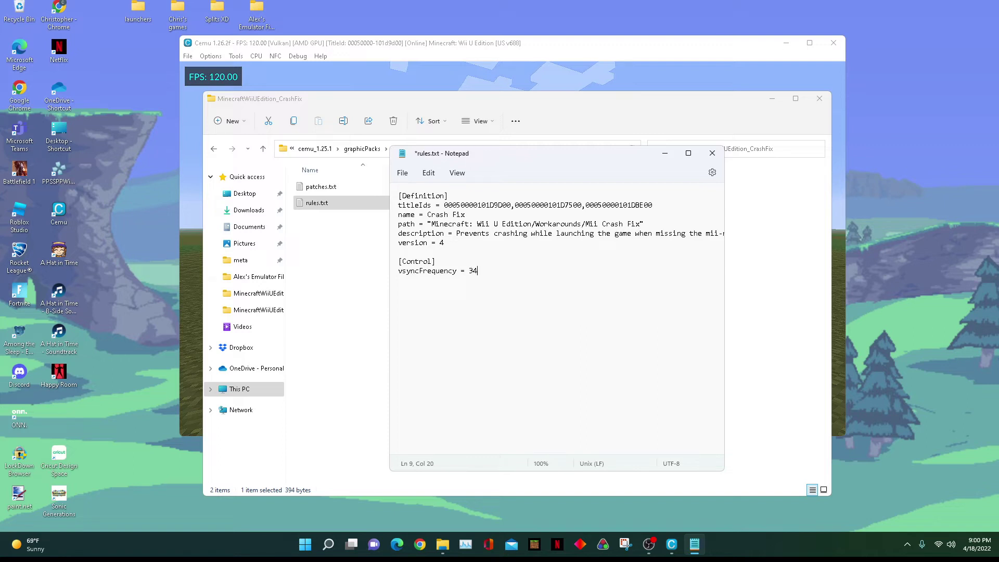
pyautogui.press('BackSpace')
pyautogui.press('BackSpace')
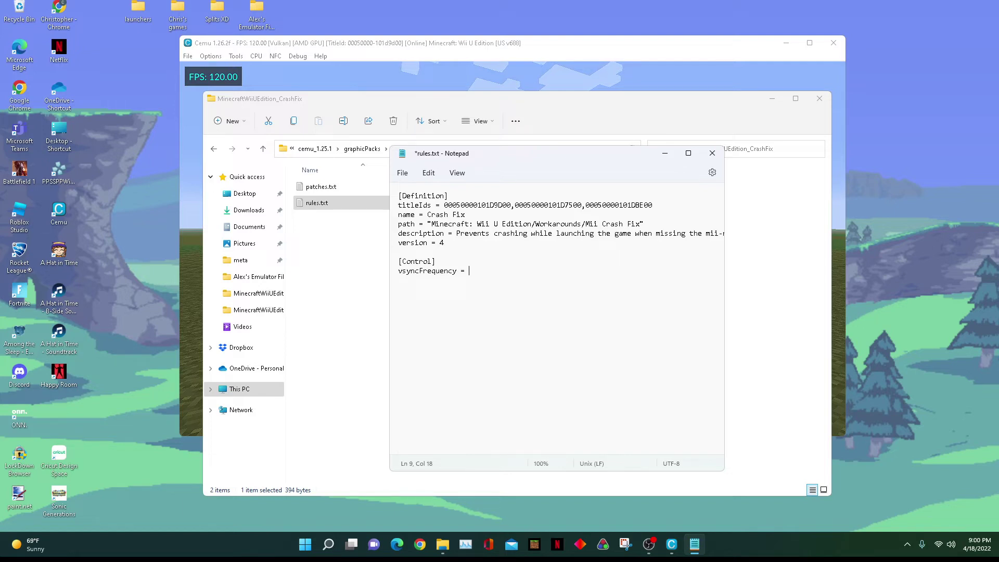
# Set vsyncFrequency to 54 in rules.txt and save the file.
pyautogui.write('54')
pyautogui.click(403, 173)
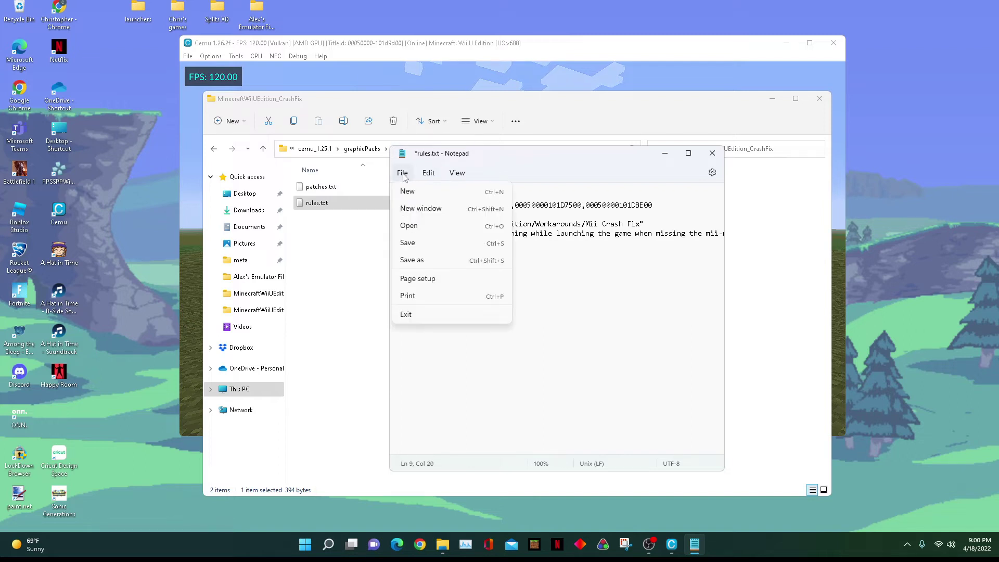
pyautogui.click(416, 243)
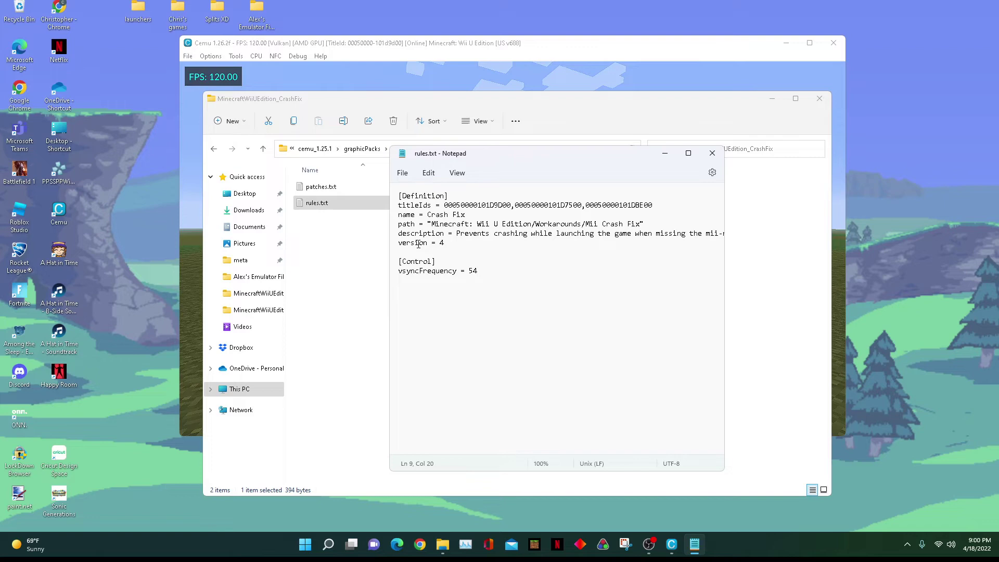
# Switch to Cemu and reload the Mii Crash Fix graphic pack by disabling and re-enabling it.
pyautogui.click(211, 56)
pyautogui.click(233, 87)
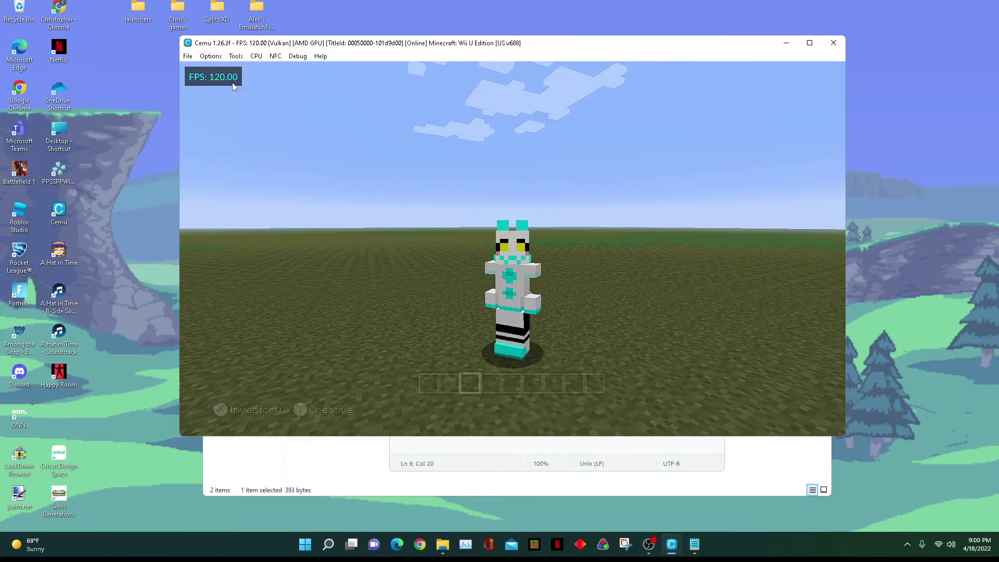
pyautogui.click(283, 164)
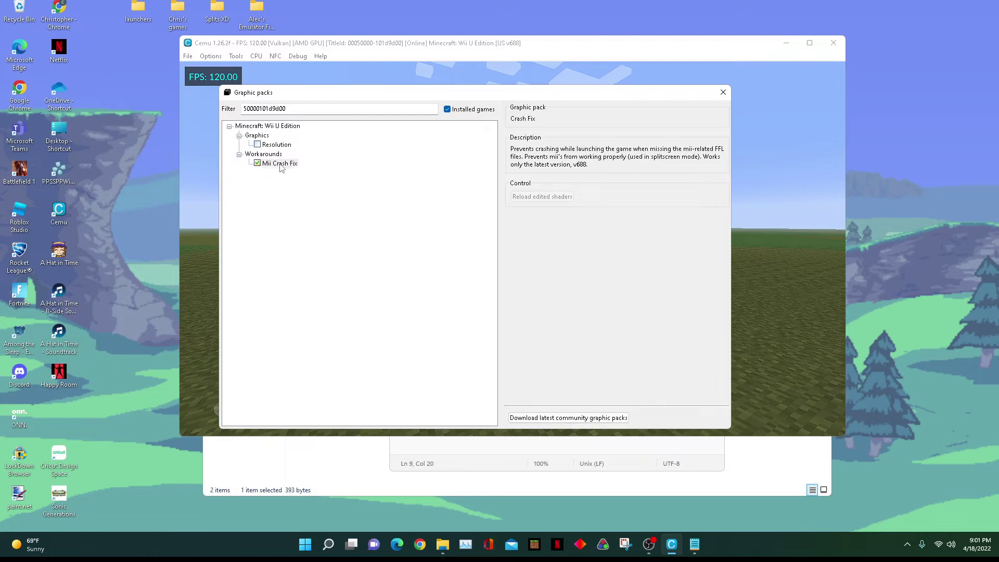
pyautogui.click(258, 164)
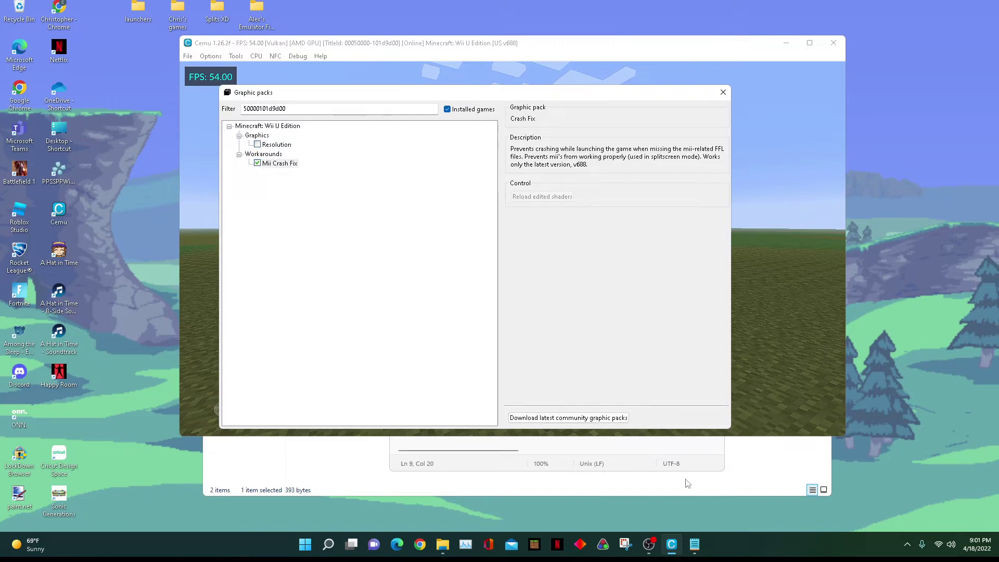
# Switch back to Notepad, set vsyncFrequency to 144 in rules.txt and save the file.
pyautogui.click(649, 457)
pyautogui.press('BackSpace')
pyautogui.press('BackSpace')
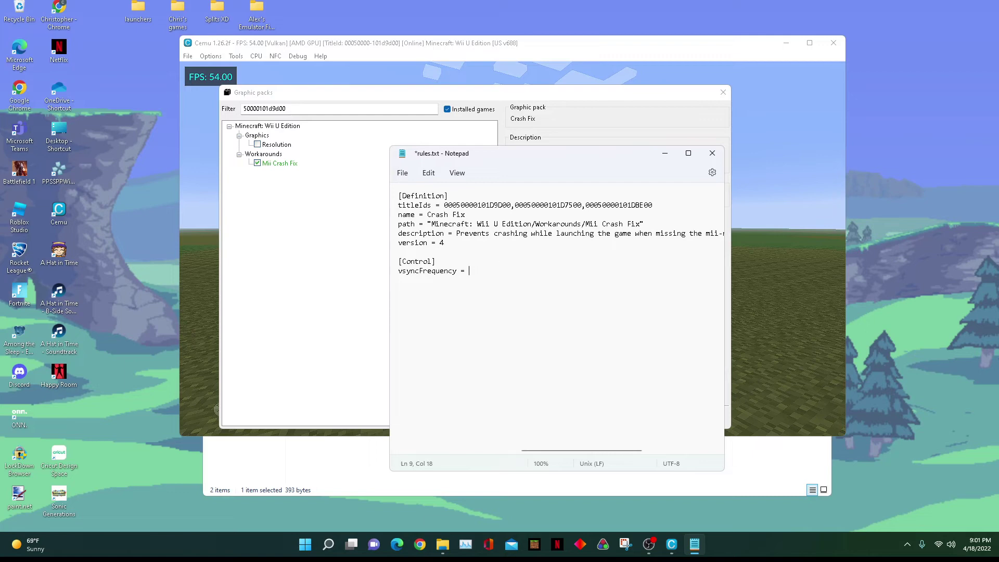
pyautogui.write('144')
pyautogui.click(403, 173)
pyautogui.click(419, 241)
# Disable and re-enable the Mii Crash Fix pack in Cemu to apply the saved frequency, and return to the game.
pyautogui.click(219, 56)
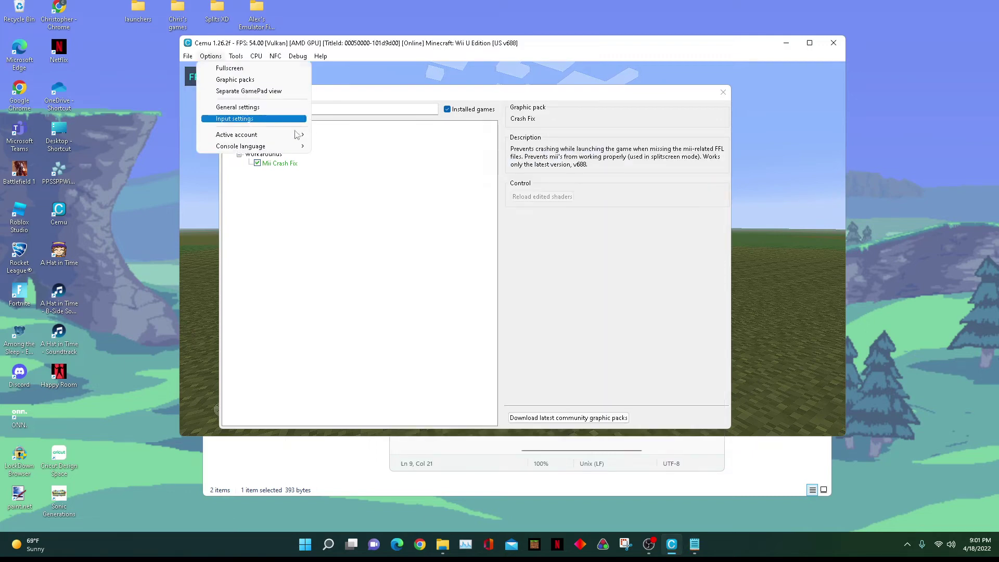
pyautogui.click(473, 176)
pyautogui.click(256, 164)
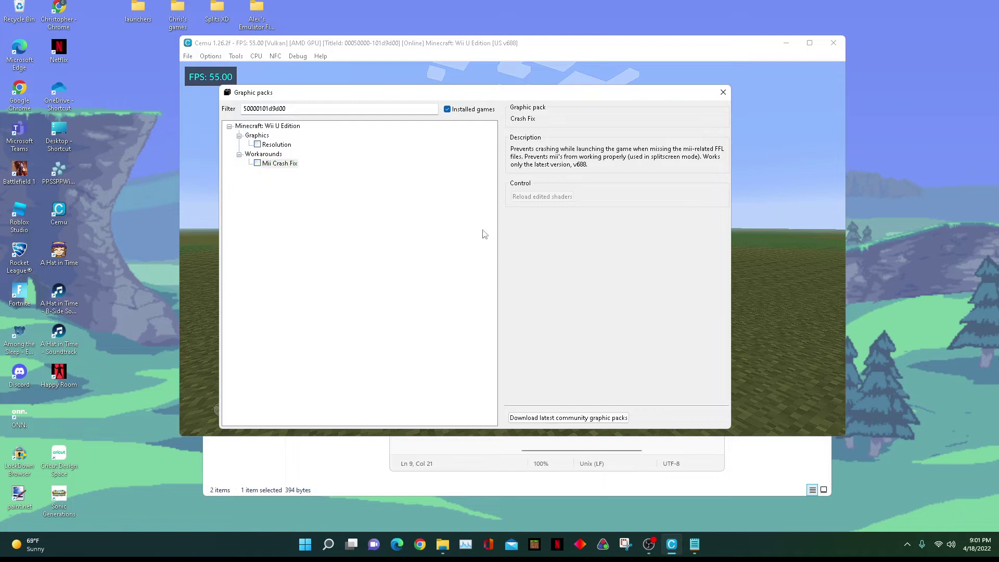
pyautogui.click(260, 164)
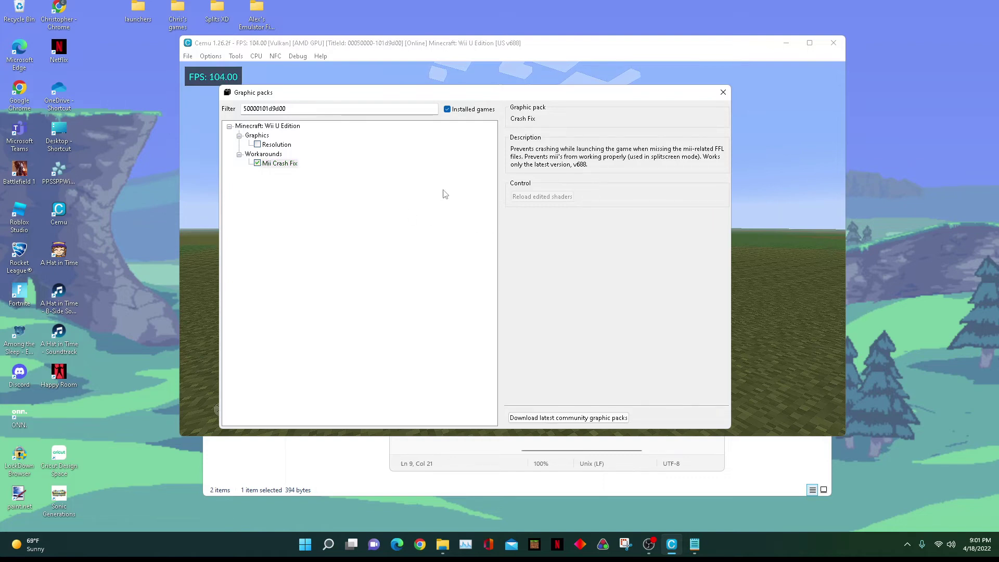
pyautogui.click(780, 172)
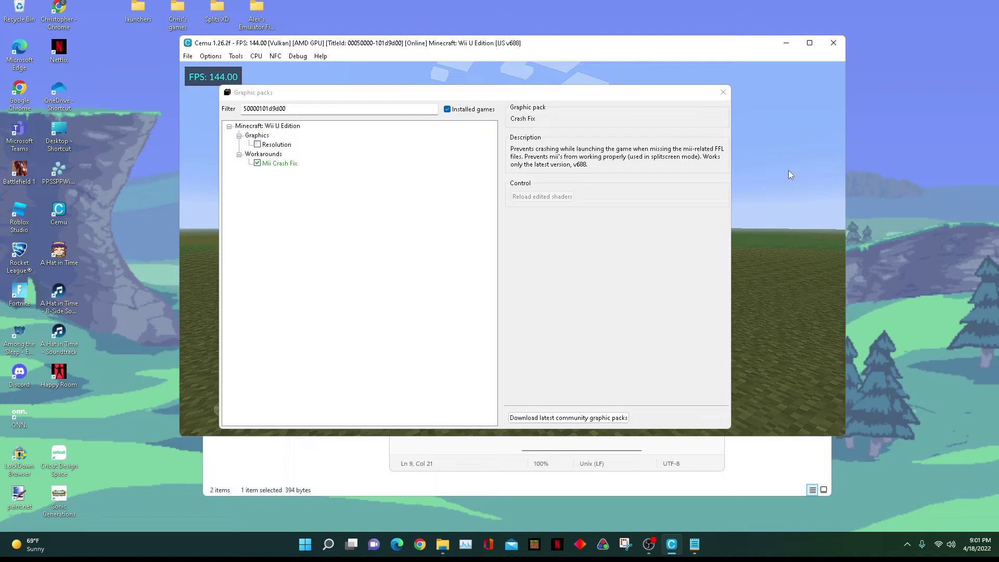
pyautogui.click(728, 93)
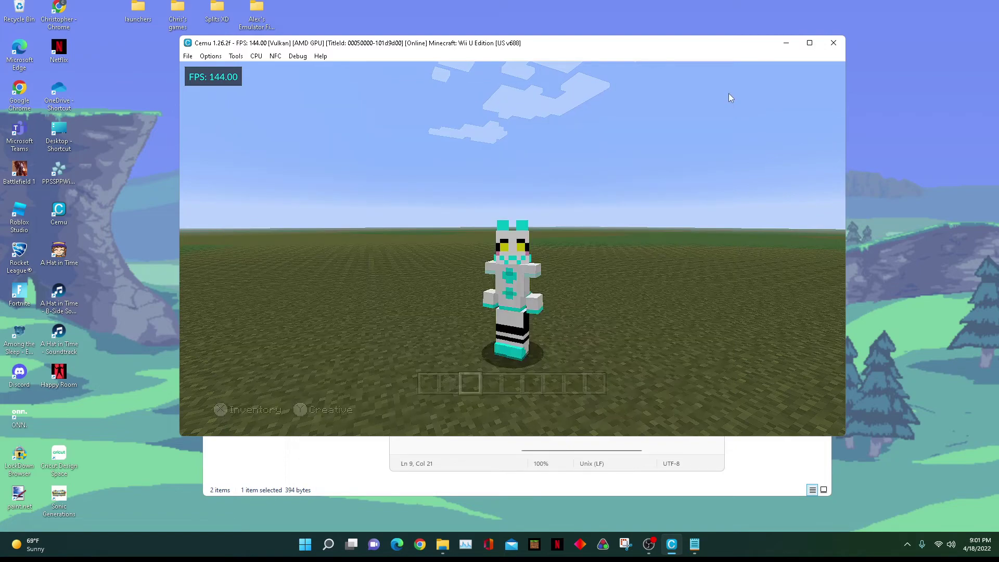
pyautogui.press('w')
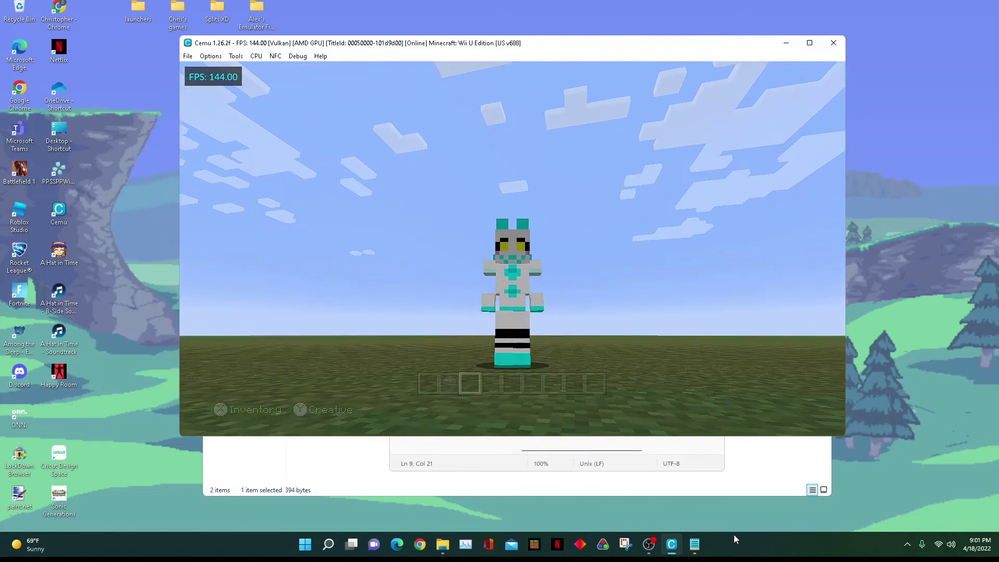
# Bring up rules.txt in Notepad, set vsyncFrequency to 165 and save the file.
pyautogui.click(693, 544)
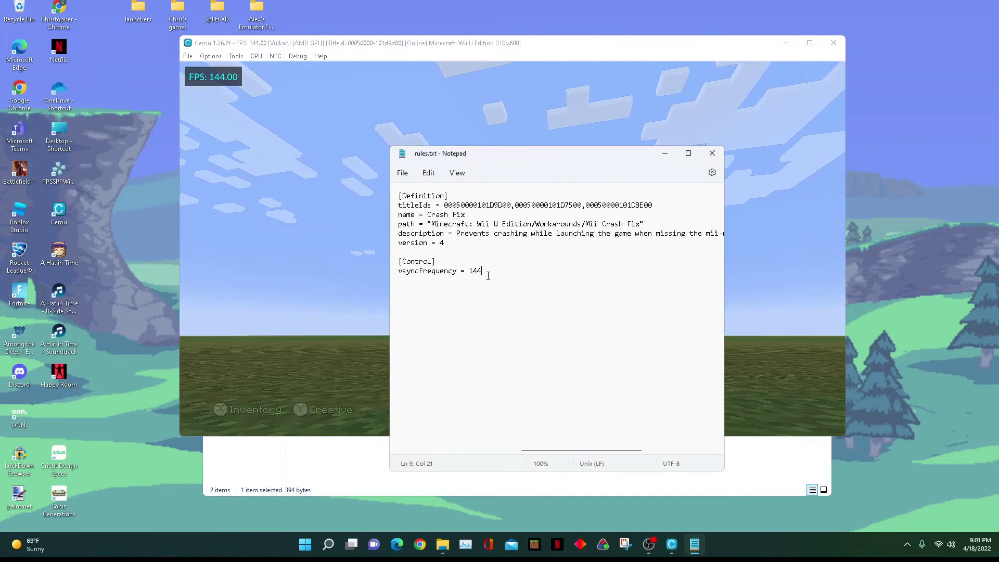
pyautogui.press('BackSpace')
pyautogui.press('BackSpace')
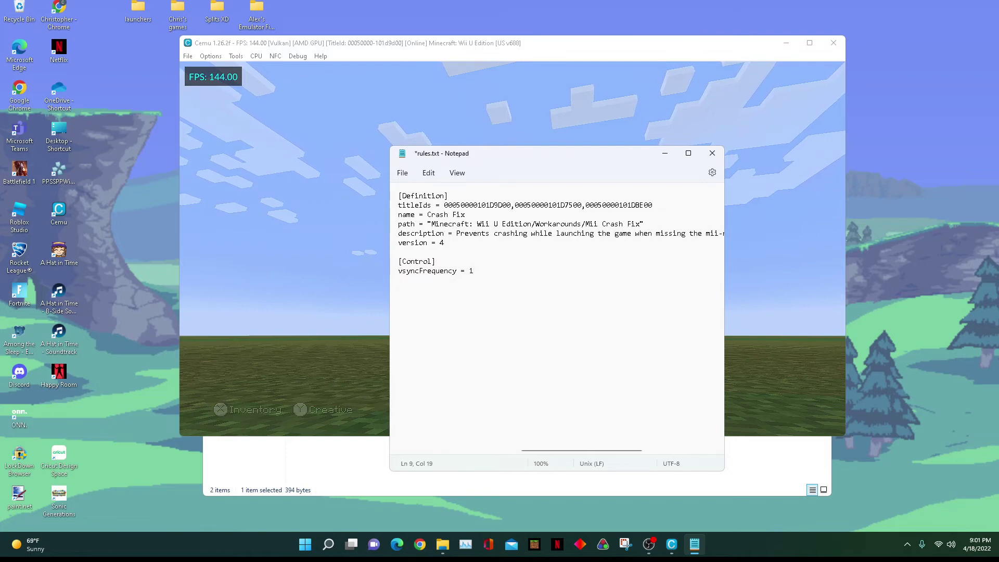
pyautogui.write('65')
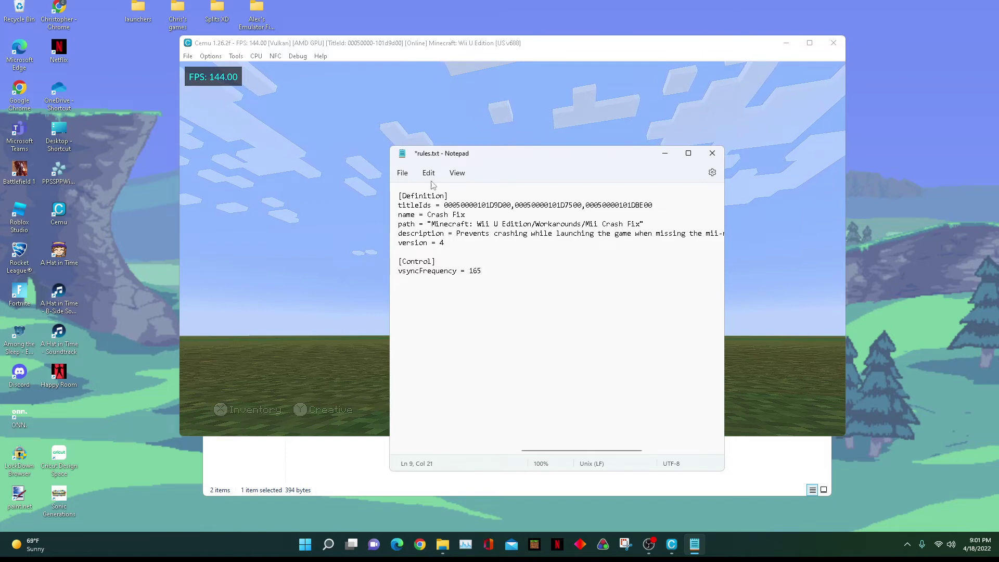
pyautogui.click(404, 173)
pyautogui.click(411, 244)
# Open Cemu's graphic packs and toggle the Mii Crash Fix pack, leaving it disabled.
pyautogui.click(210, 55)
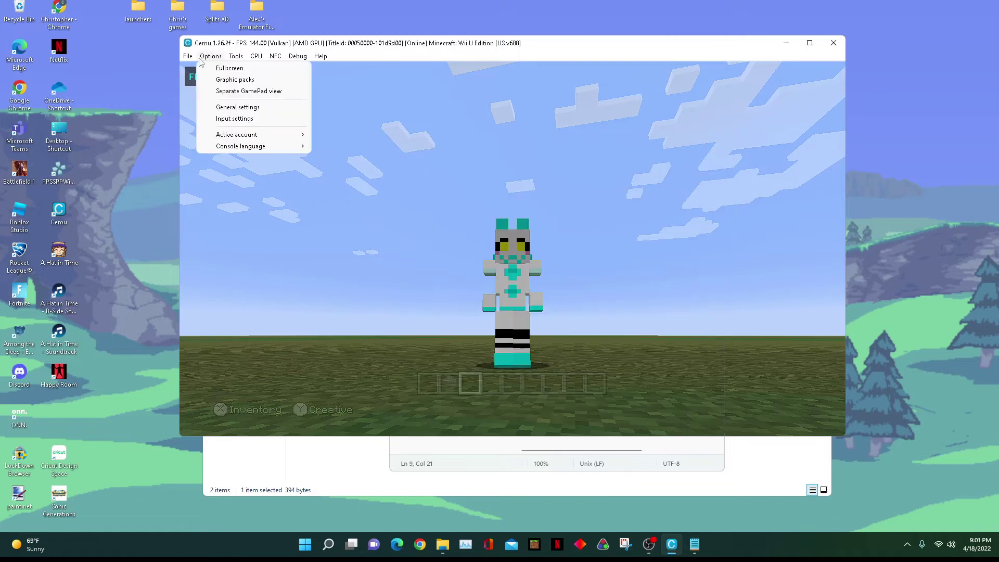
pyautogui.click(229, 79)
pyautogui.click(258, 162)
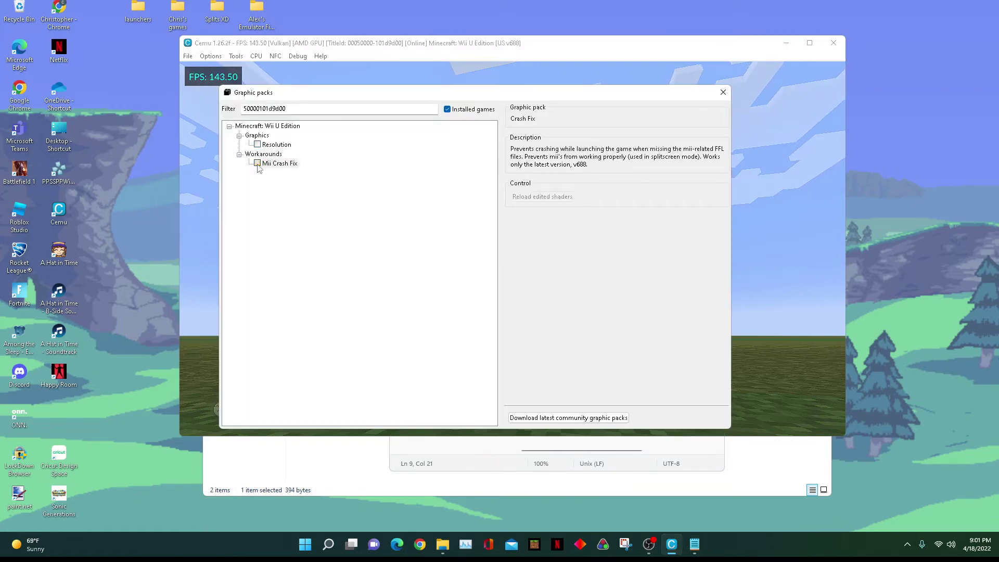
pyautogui.click(257, 163)
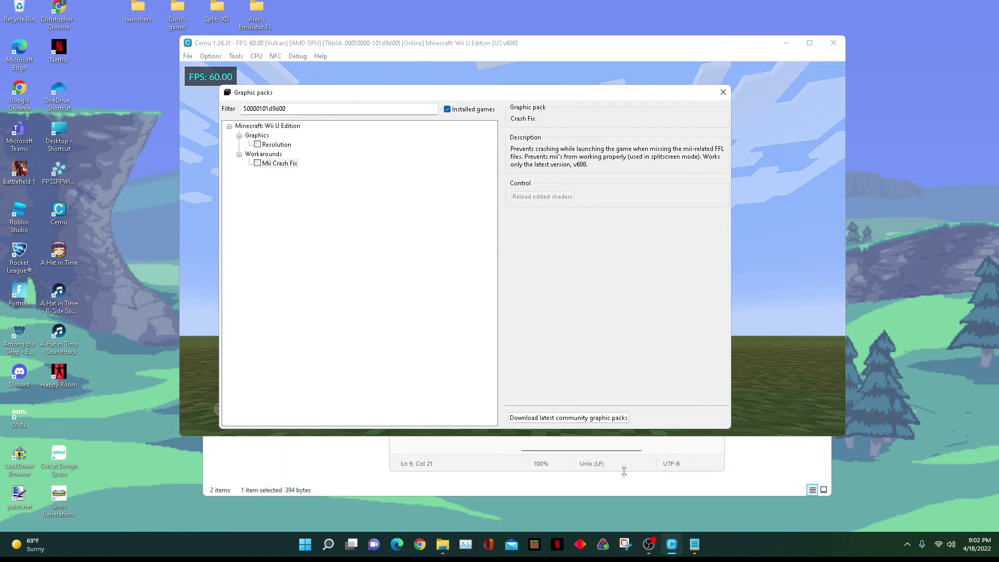
# Bring up rules.txt in Notepad again, set vsyncFrequency to 60 and save the file.
pyautogui.click(635, 451)
pyautogui.press('BackSpace')
pyautogui.press('BackSpace')
pyautogui.press('BackSpace')
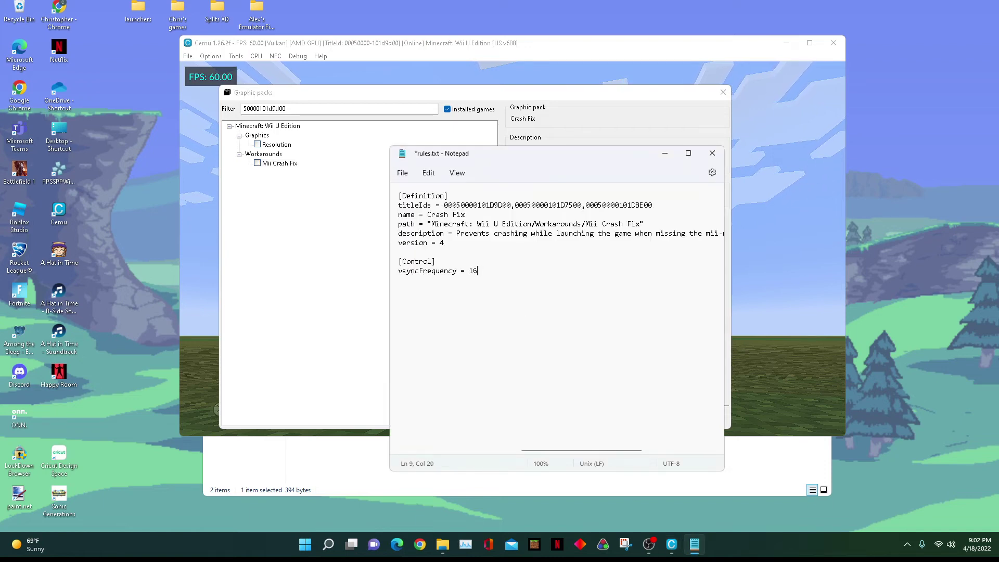
pyautogui.write('60')
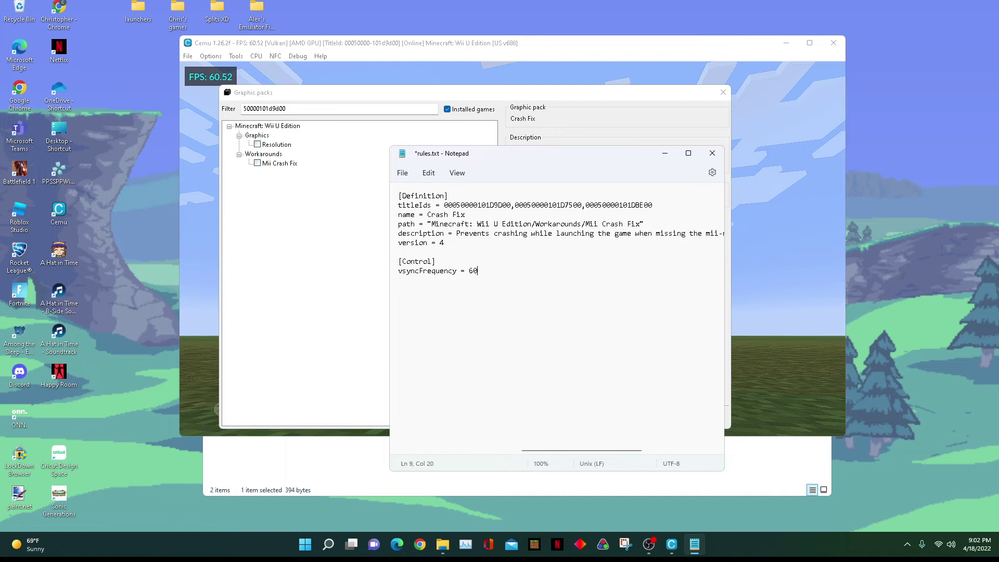
pyautogui.click(402, 172)
pyautogui.click(411, 243)
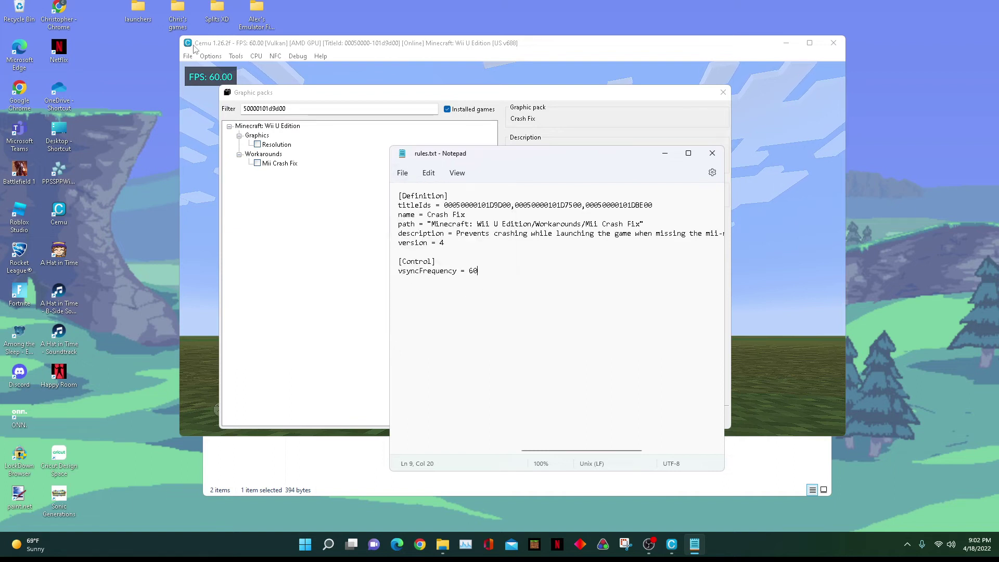
# Re-enable the Mii Crash Fix pack in Cemu's graphic packs and return to the game.
pyautogui.click(256, 185)
pyautogui.click(257, 163)
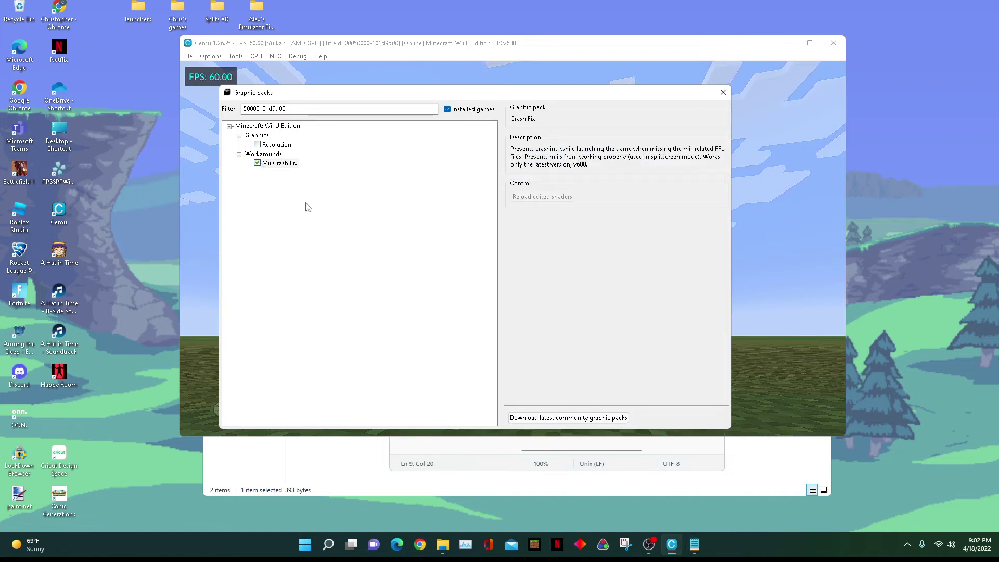
pyautogui.click(723, 92)
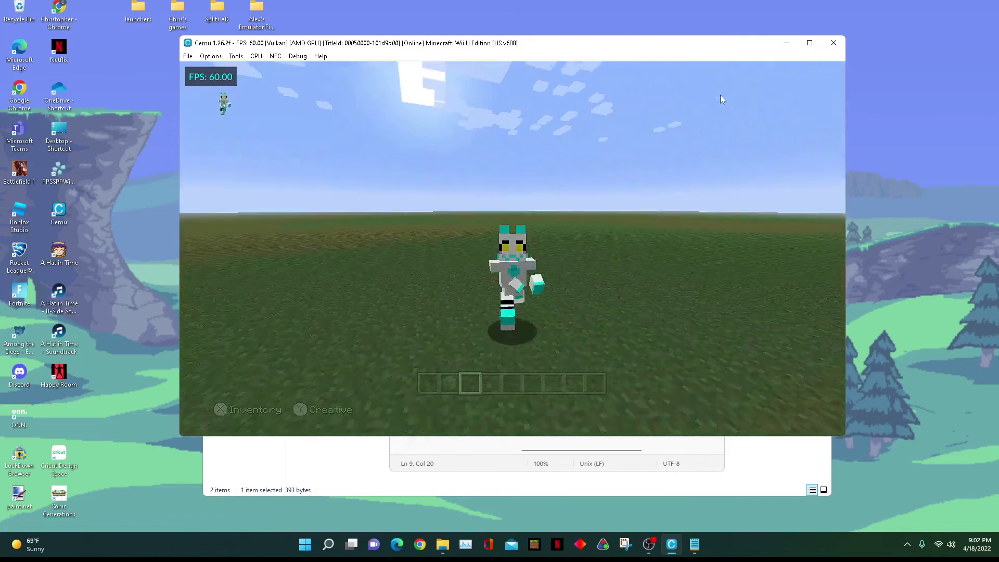
# Switch to Notepad, set vsyncFrequency to 120 in rules.txt and save the file.
pyautogui.click(700, 551)
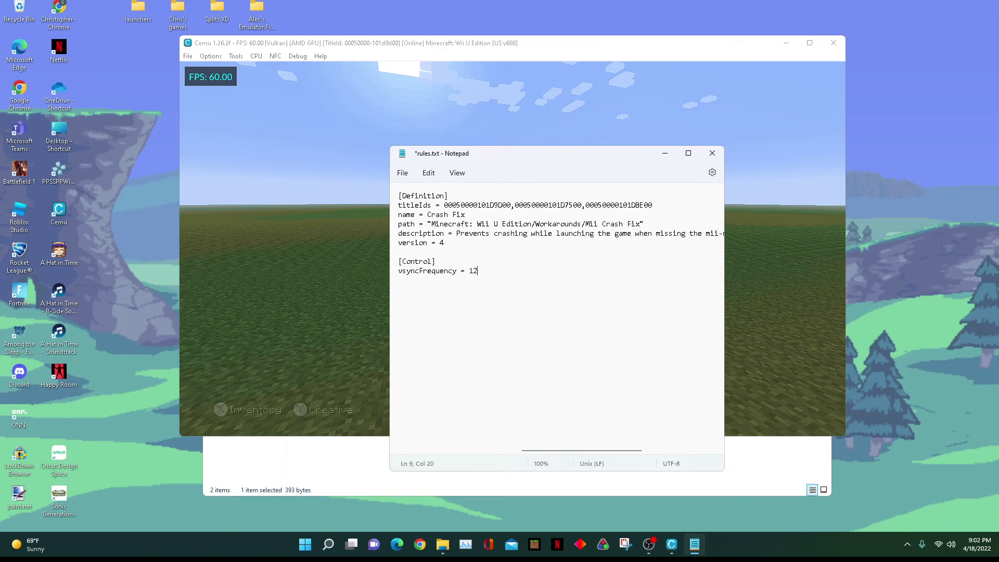
pyautogui.click(407, 243)
# Reopen Cemu's graphic packs, turn the Mii Crash Fix pack off and on again, and close the graphic packs window.
pyautogui.click(211, 55)
pyautogui.click(243, 80)
pyautogui.click(263, 164)
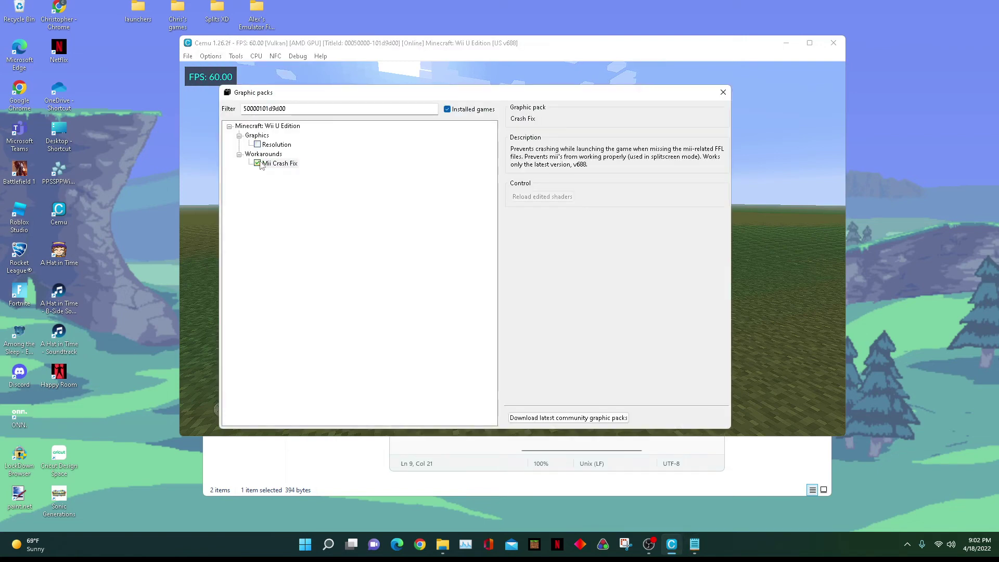
pyautogui.click(721, 94)
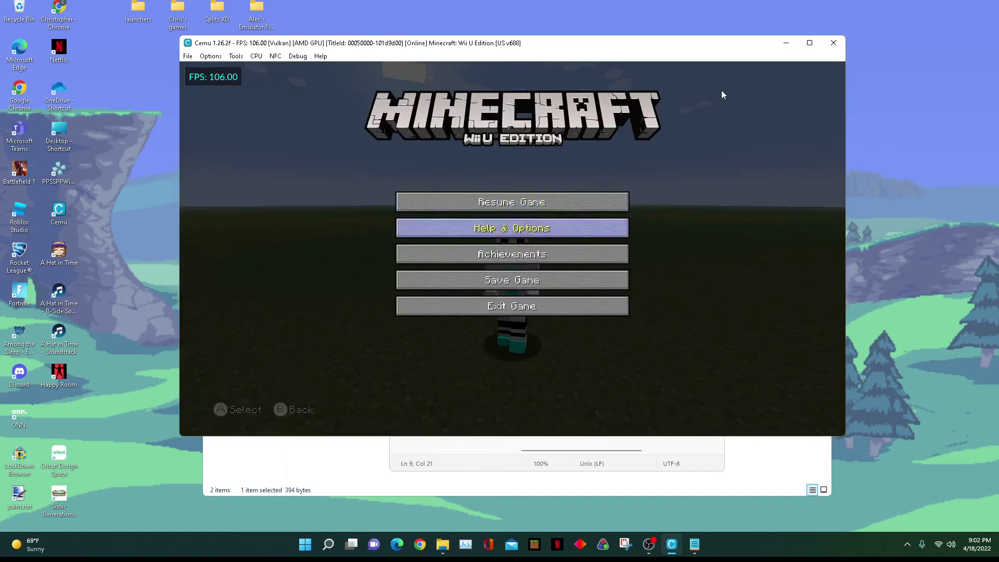
# Browse the favorite skins in Minecraft, then return to the world and move the character to check the frame rate.
pyautogui.press('Right')
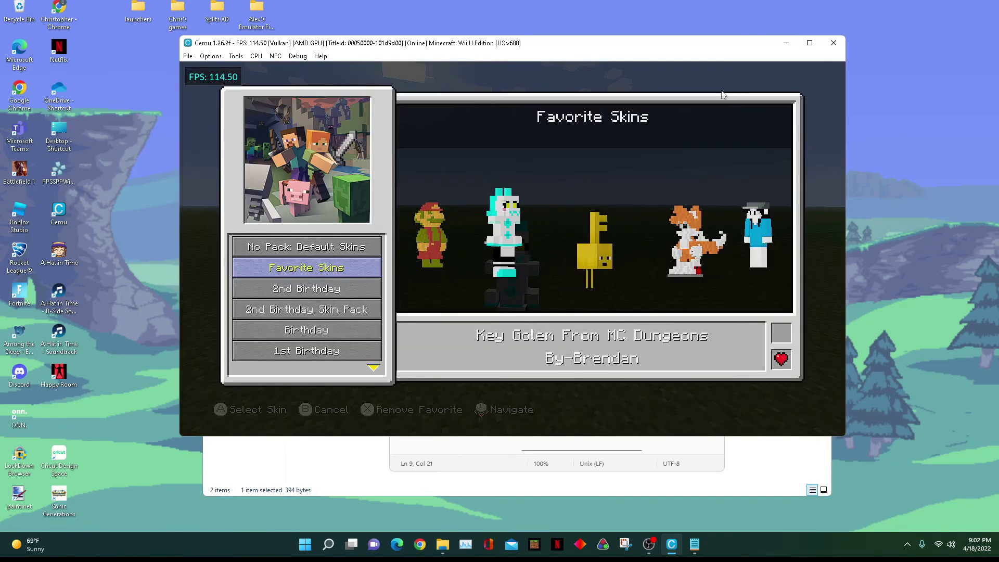
pyautogui.press('Right')
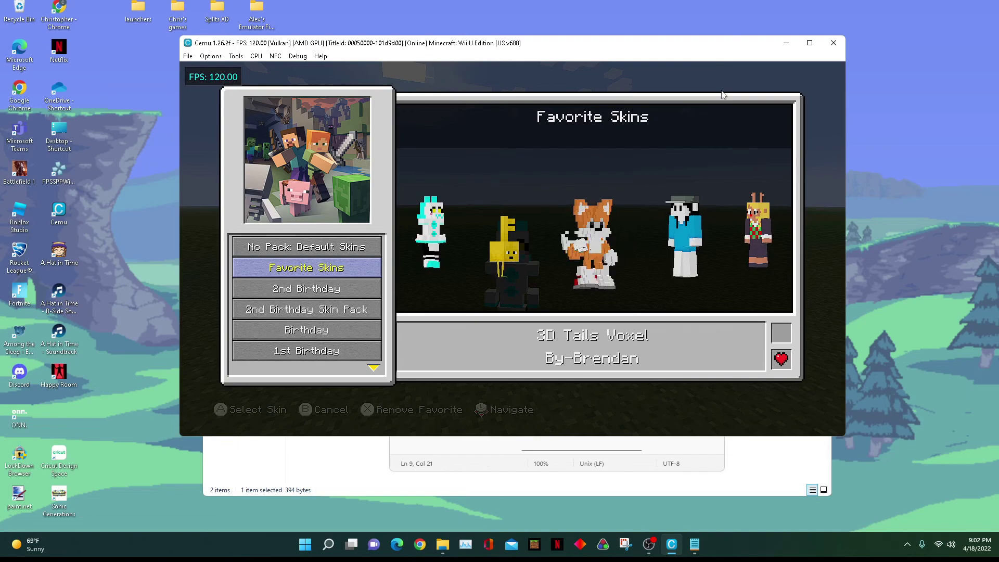
pyautogui.press('Escape')
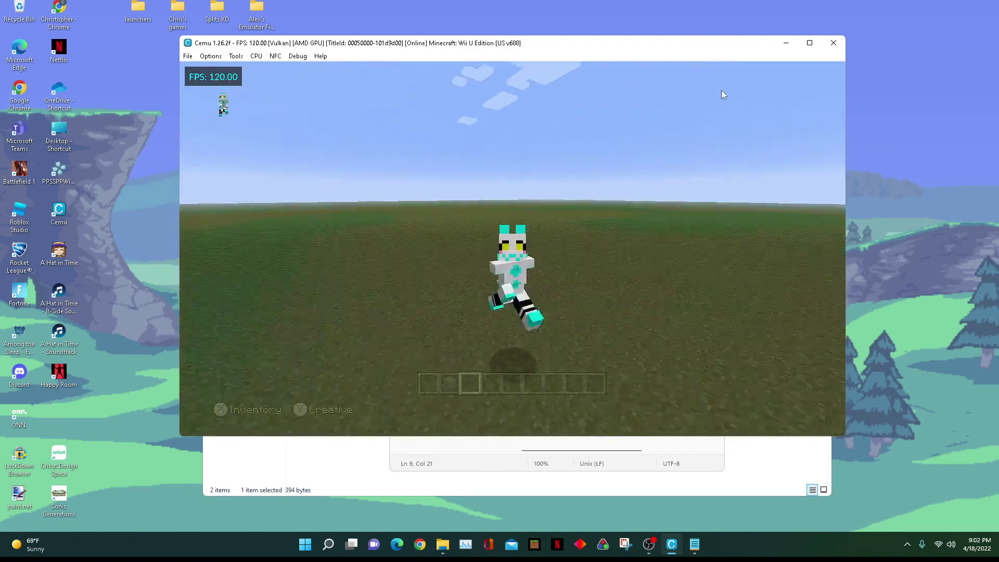
pyautogui.press('w')
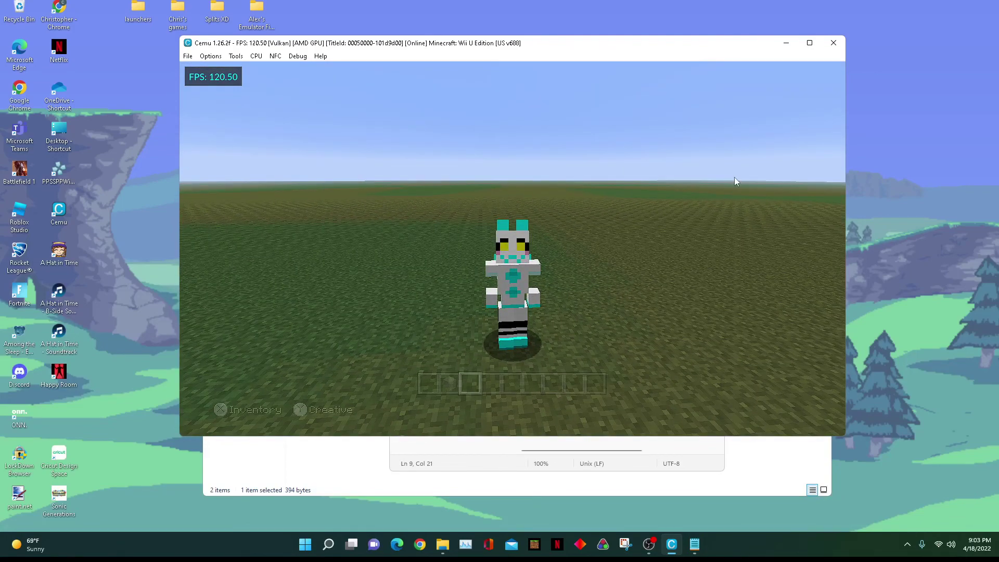
pyautogui.moveTo(647, 552)
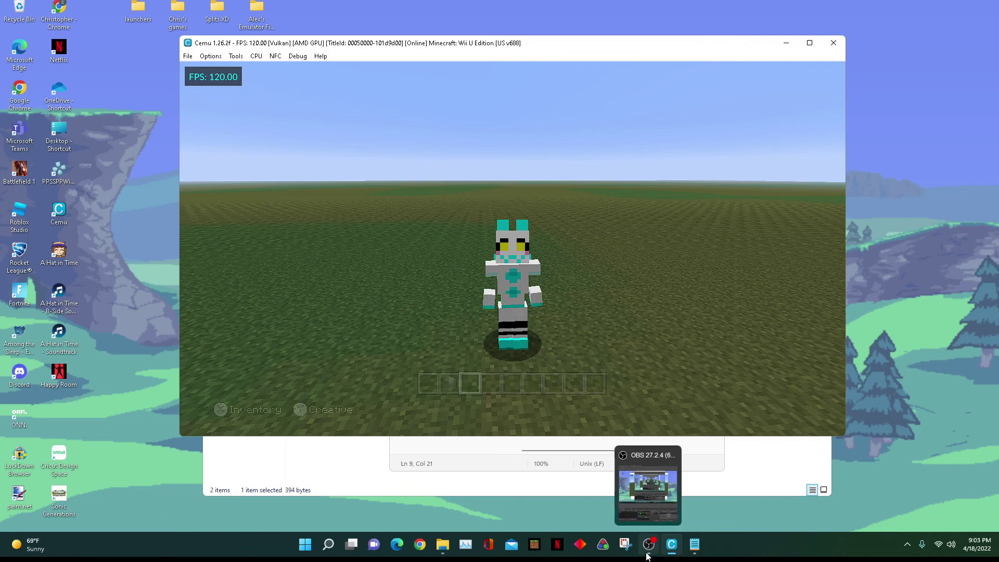